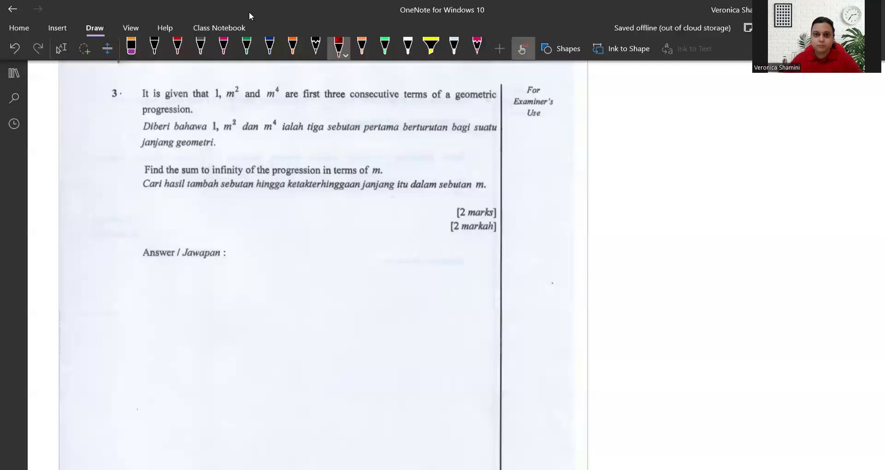
- Handwrite the label 'SBP P1 2020' in black ink above question 3
click(155, 46)
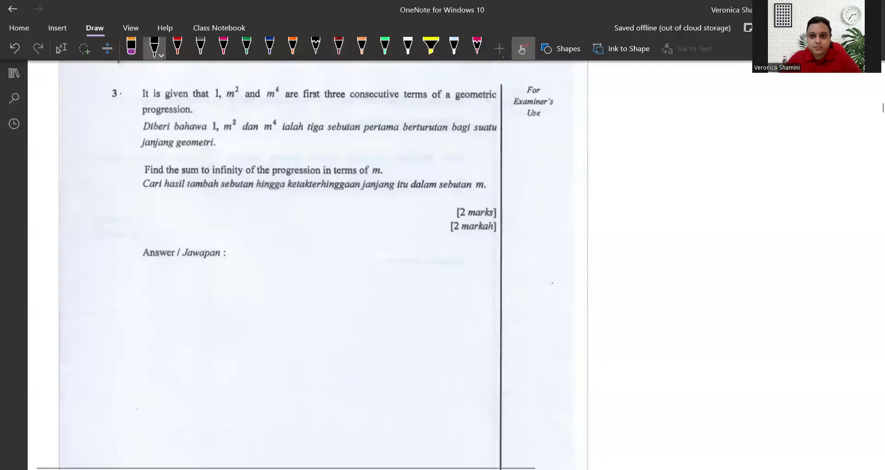
mouse_move(87, 72)
mouse_down()
mouse_move(83, 83)
mouse_move(97, 73)
mouse_move(104, 83)
mouse_move(125, 72)
mouse_move(140, 80)
mouse_move(177, 75)
mouse_up()
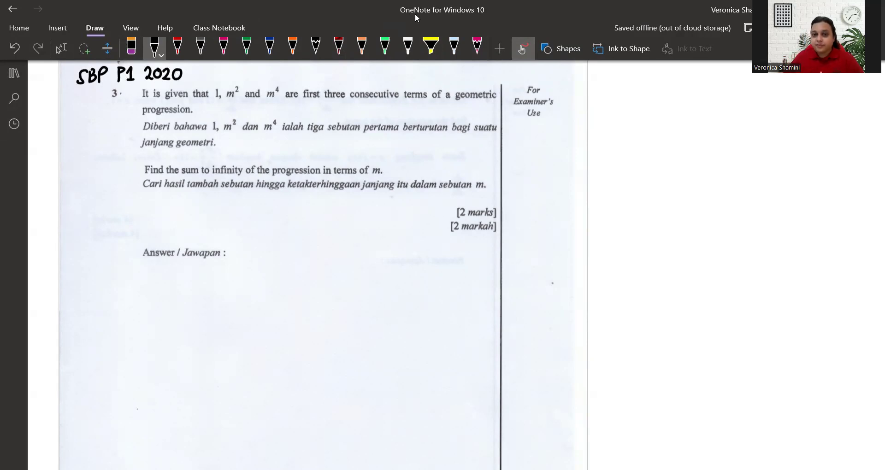
- Highlight 'three consecutive' and 'sebutan pertama berturutan' in yellow
click(431, 46)
drag(325, 98, 396, 100)
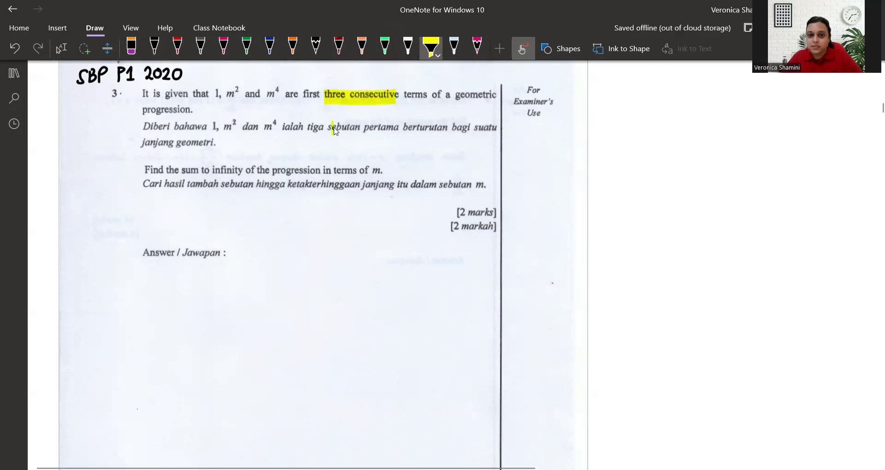
drag(331, 128, 450, 127)
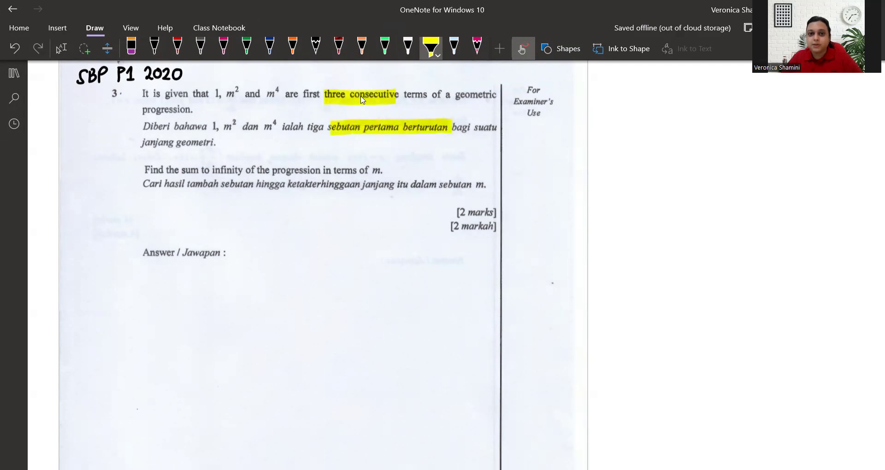
- Underline the word 'consecutive' in black ink
click(315, 46)
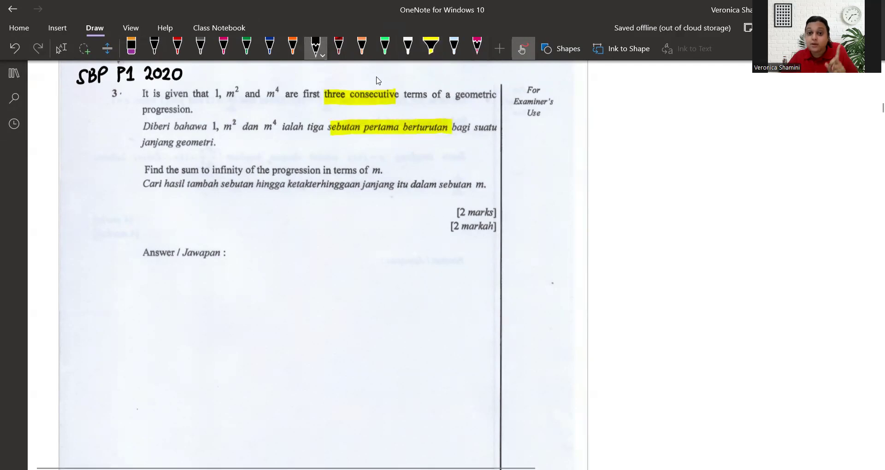
mouse_move(392, 104)
mouse_down()
mouse_move(357, 105)
mouse_move(394, 105)
mouse_up()
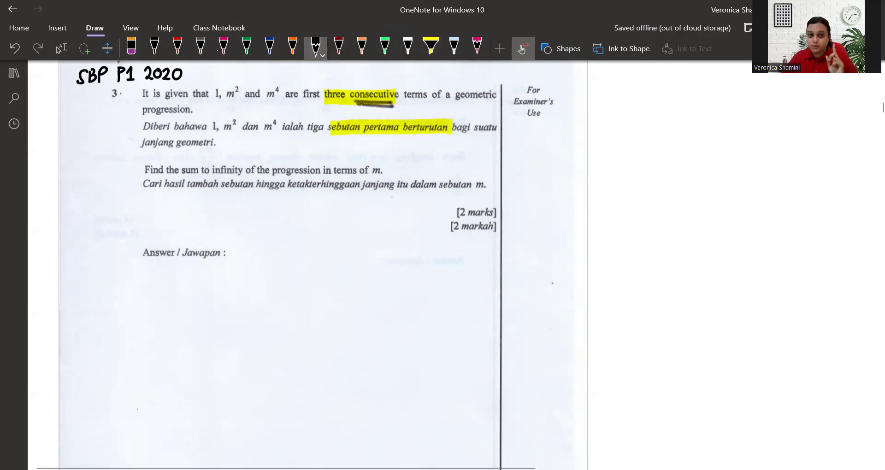
click(176, 46)
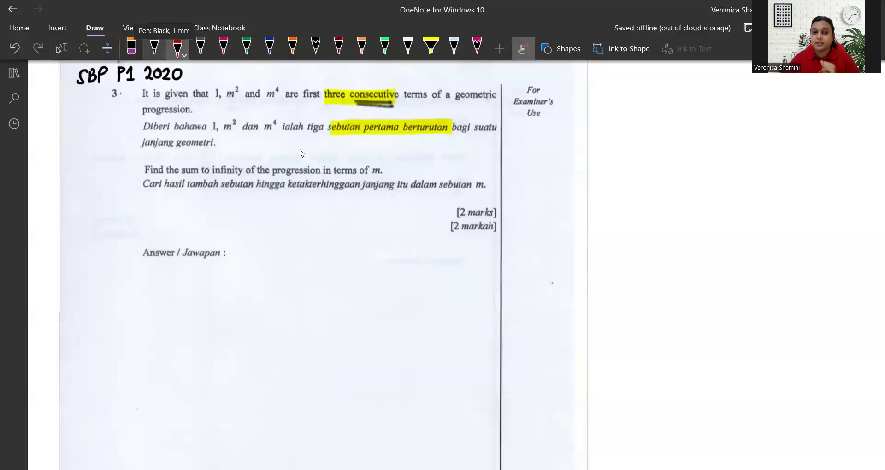
- Write the terms 1, m², m⁴ after Answer in red, labelled T₁, T₂, T₃ above
drag(251, 240, 253, 256)
mouse_move(261, 252)
mouse_down()
mouse_move(255, 261)
mouse_move(296, 251)
mouse_move(295, 264)
mouse_move(328, 258)
mouse_up()
drag(331, 238, 336, 249)
mouse_move(245, 213)
mouse_down()
mouse_move(253, 212)
mouse_move(249, 227)
mouse_up()
mouse_move(252, 223)
mouse_down()
mouse_move(252, 230)
mouse_move(283, 213)
mouse_up()
mouse_move(277, 213)
mouse_down()
mouse_move(278, 228)
mouse_move(322, 211)
mouse_move(320, 222)
mouse_up()
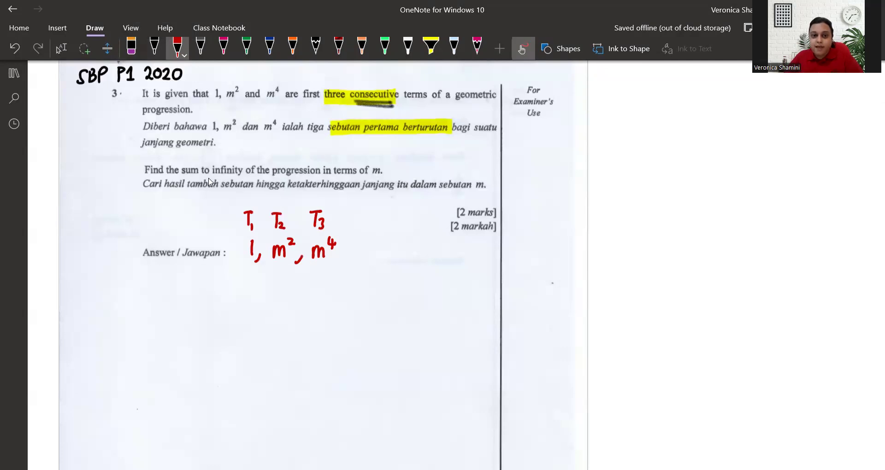
- Underline 'sum to infinity' in the question in red
drag(185, 176, 243, 175)
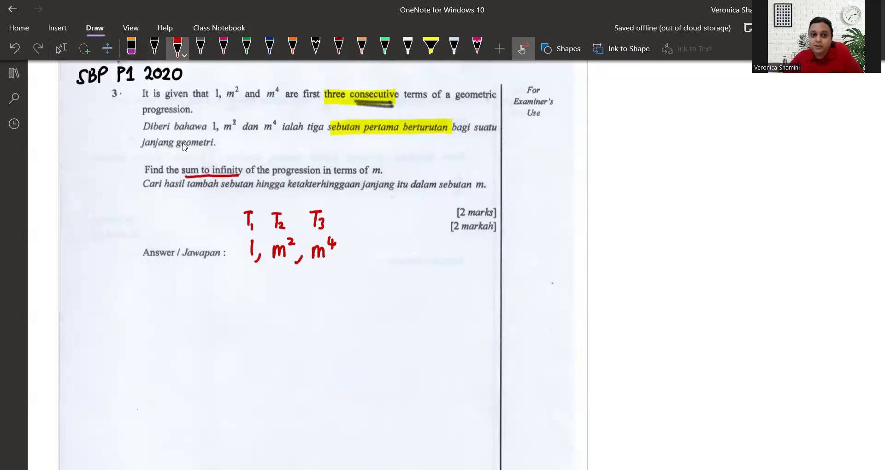
click(131, 46)
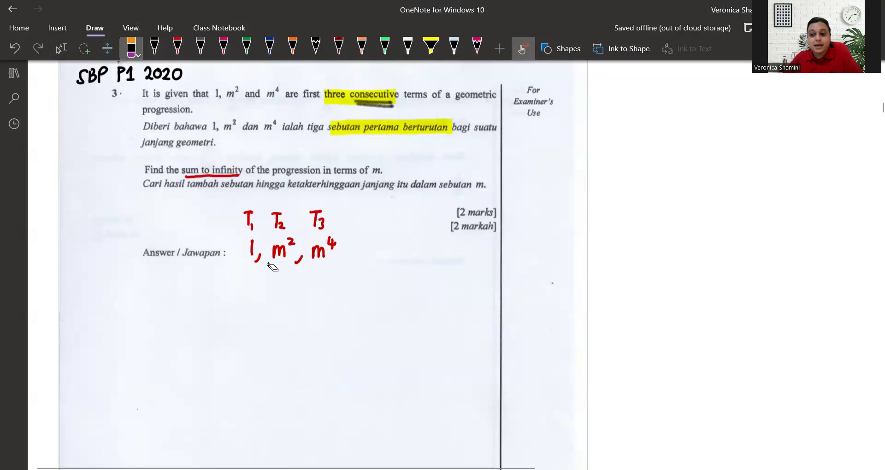
click(156, 48)
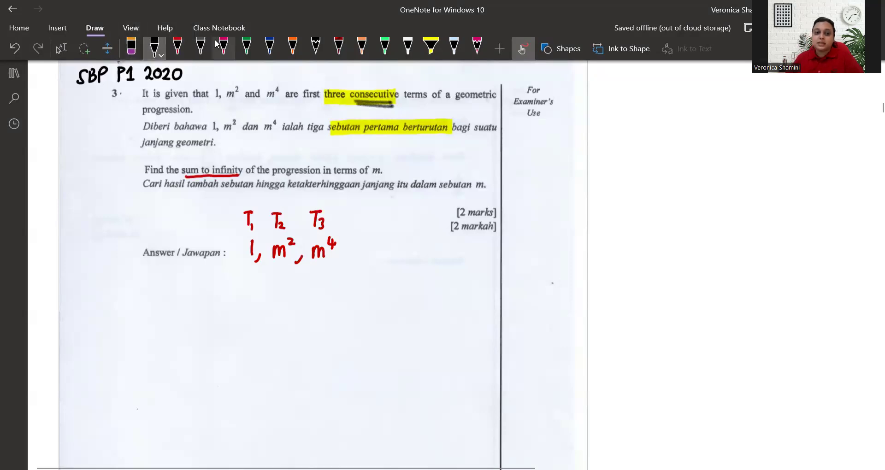
- Write S∞ = a/(1−r) below Answer, then a = 1 and start the r line
mouse_move(133, 287)
mouse_down()
mouse_move(126, 300)
mouse_move(142, 300)
mouse_move(142, 310)
mouse_move(172, 295)
mouse_move(230, 304)
mouse_move(192, 329)
mouse_move(209, 323)
mouse_up()
drag(214, 328, 224, 317)
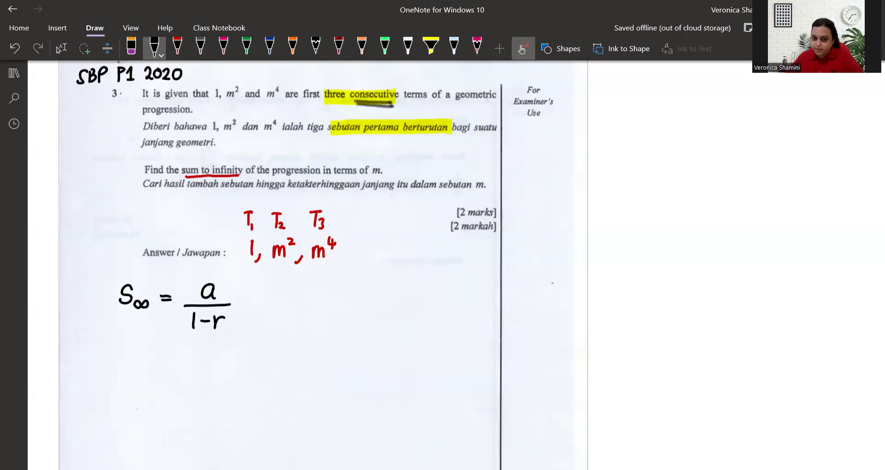
mouse_move(150, 350)
mouse_down()
mouse_move(138, 361)
mouse_move(165, 352)
mouse_up()
drag(156, 359, 166, 358)
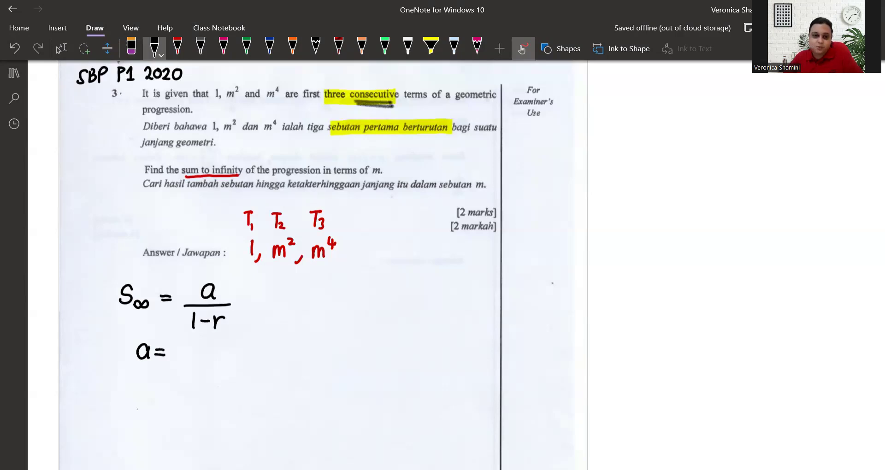
mouse_move(176, 347)
mouse_down()
mouse_move(184, 358)
mouse_move(153, 375)
mouse_move(165, 376)
mouse_up()
drag(157, 382, 166, 382)
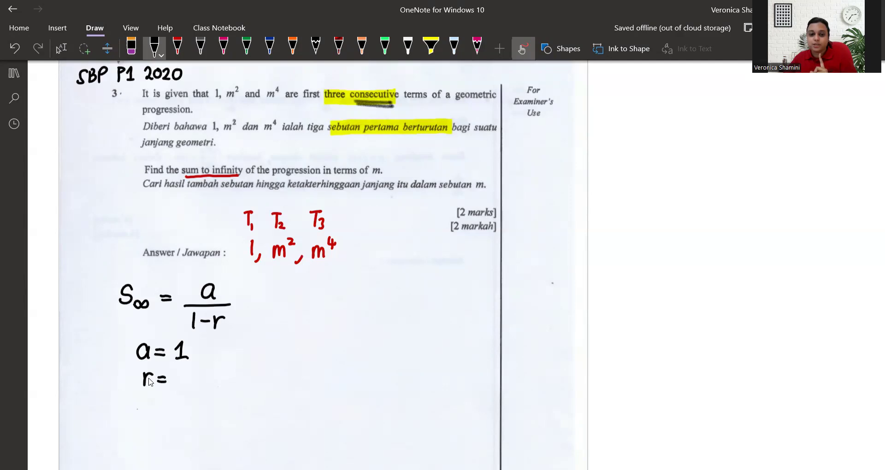
- Work out the common ratio r = T₂/T₁ = m²/1 = m²
mouse_move(183, 372)
mouse_down()
mouse_move(184, 385)
mouse_move(191, 370)
mouse_move(207, 387)
mouse_move(189, 393)
mouse_up()
drag(185, 395, 190, 413)
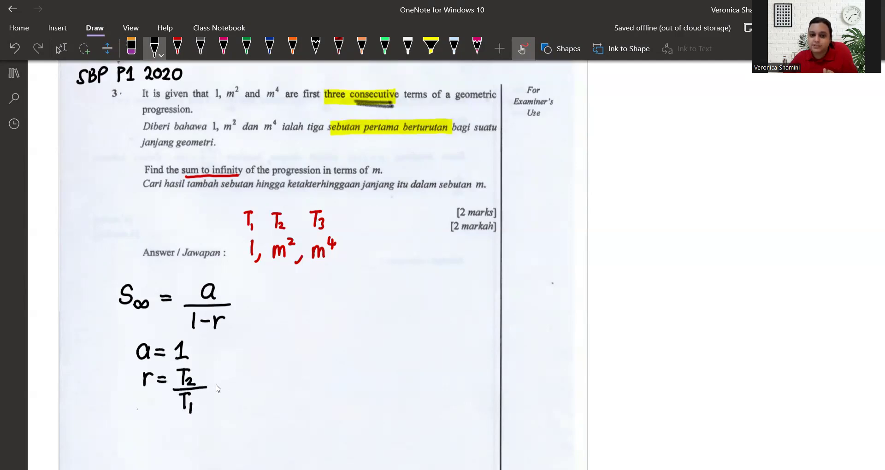
drag(215, 386, 224, 385)
drag(215, 391, 253, 387)
mouse_move(249, 367)
mouse_down()
mouse_move(255, 389)
mouse_move(243, 405)
mouse_move(272, 390)
mouse_up()
mouse_move(275, 392)
mouse_down()
mouse_move(282, 382)
mouse_move(294, 392)
mouse_up()
drag(291, 377, 298, 382)
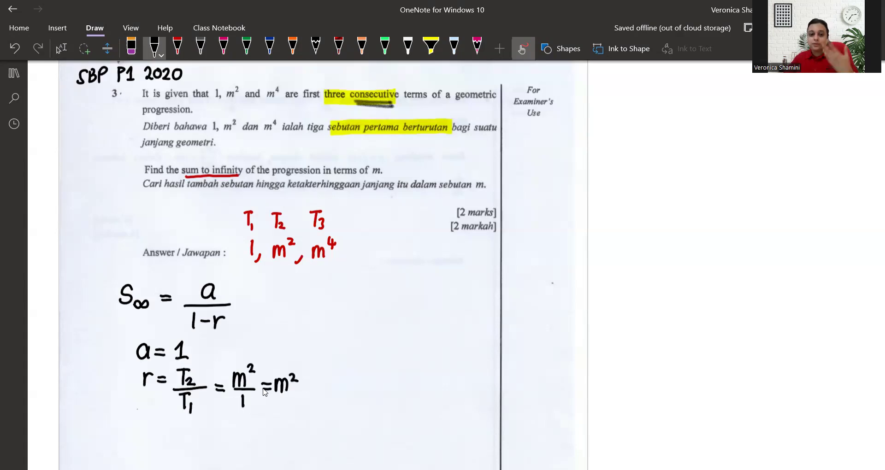
- Write the substituted result S∞ = 1/(1−m²) to the right
mouse_move(331, 289)
mouse_down()
mouse_move(323, 309)
mouse_move(341, 317)
mouse_move(345, 309)
mouse_up()
mouse_move(354, 300)
mouse_down()
mouse_move(432, 306)
mouse_move(389, 330)
mouse_move(417, 318)
mouse_up()
mouse_move(418, 318)
mouse_down()
mouse_move(423, 330)
mouse_move(436, 323)
mouse_move(390, 314)
mouse_up()
drag(382, 331, 394, 330)
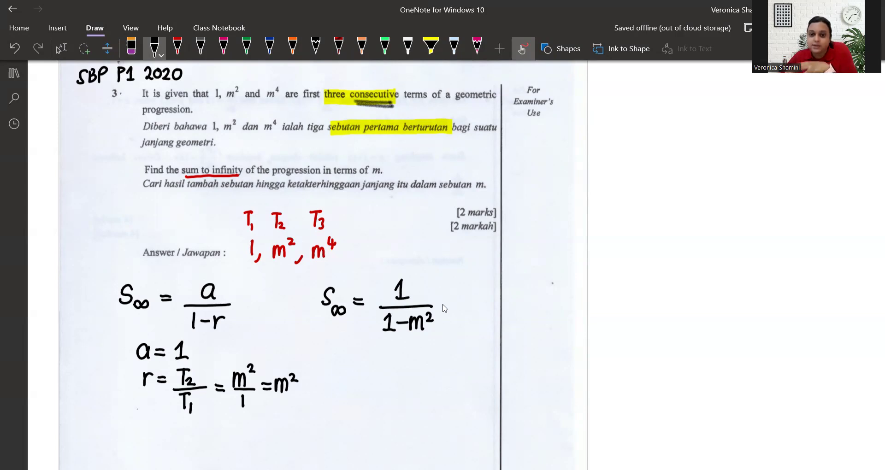
- Ink a comma and 'm² ≠' after the S∞ = 1/(1−m²) fraction
drag(442, 304, 445, 309)
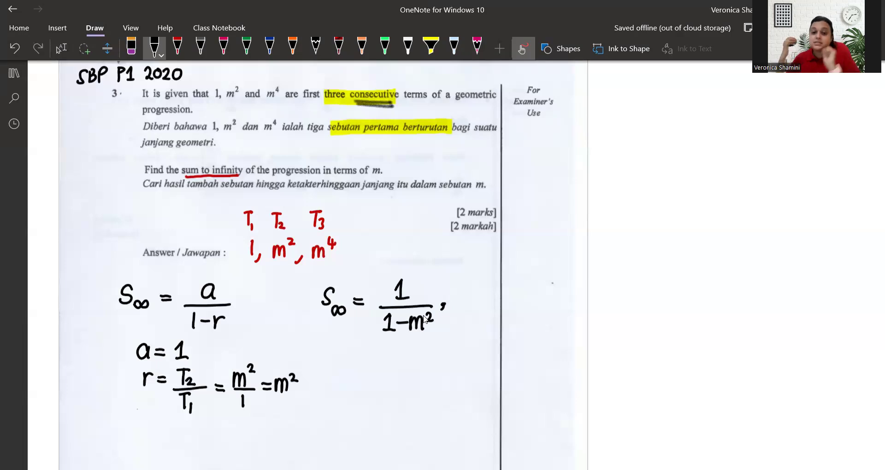
mouse_move(464, 297)
mouse_down()
mouse_move(465, 309)
mouse_move(481, 309)
mouse_move(498, 297)
mouse_move(491, 308)
mouse_up()
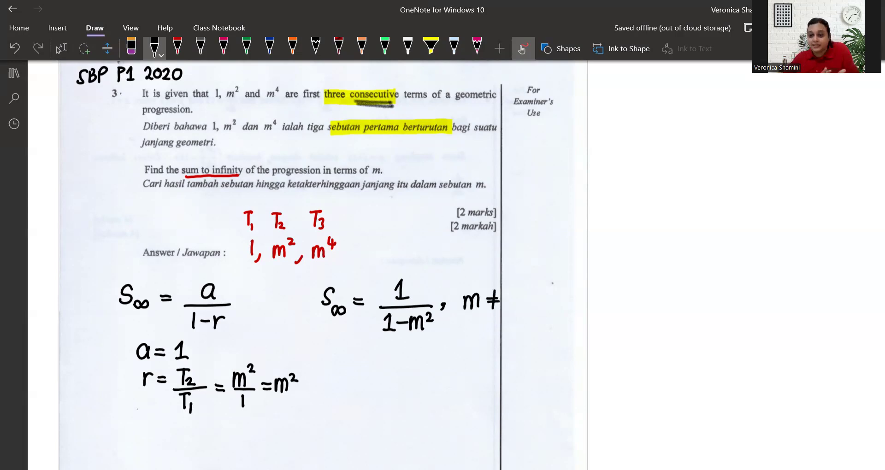
drag(479, 286, 487, 293)
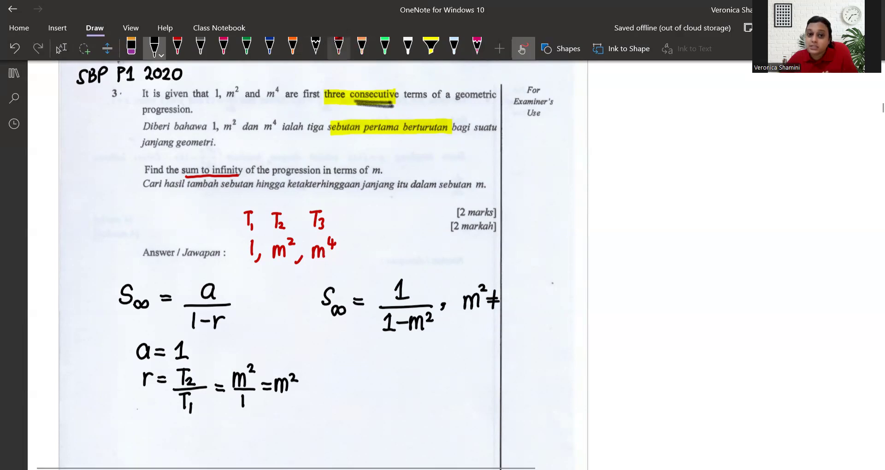
click(339, 46)
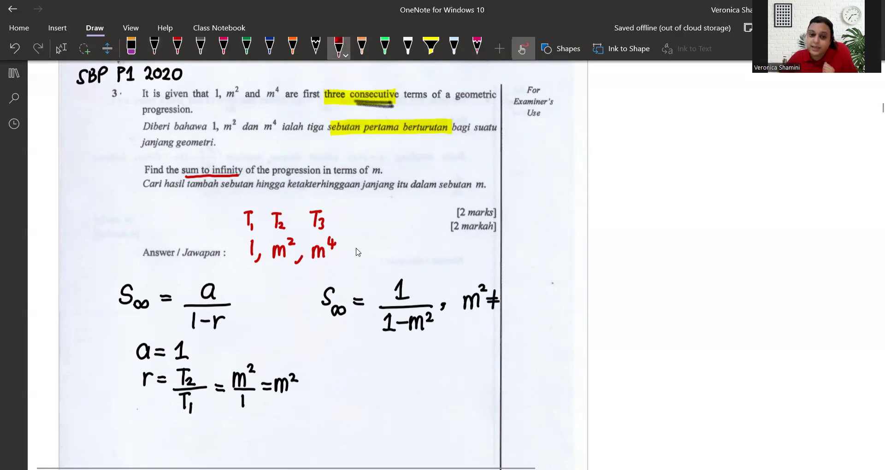
- Write red working 1−m²=0 with an arrow, then 1 = m² beneath it
drag(383, 367, 386, 382)
drag(381, 383, 403, 376)
click(396, 375)
mouse_move(405, 383)
mouse_down()
mouse_move(417, 374)
mouse_move(425, 383)
mouse_move(429, 369)
mouse_move(441, 383)
mouse_move(453, 369)
mouse_up()
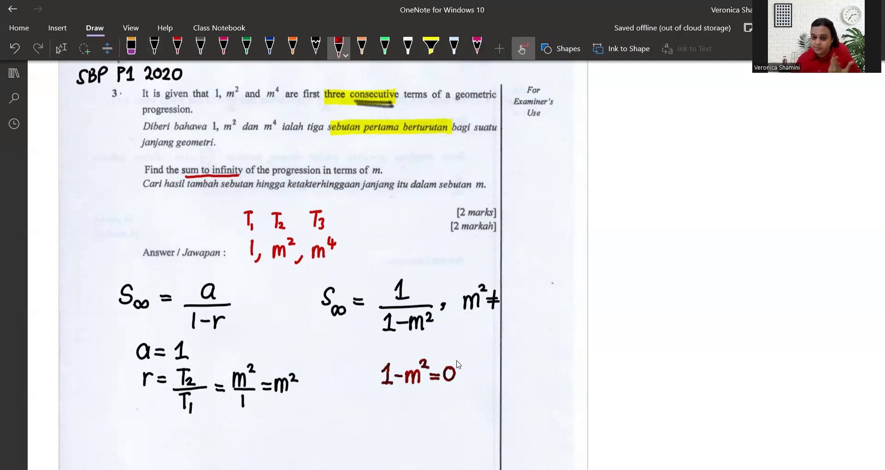
mouse_move(411, 362)
mouse_down()
mouse_move(440, 348)
mouse_move(450, 357)
mouse_up()
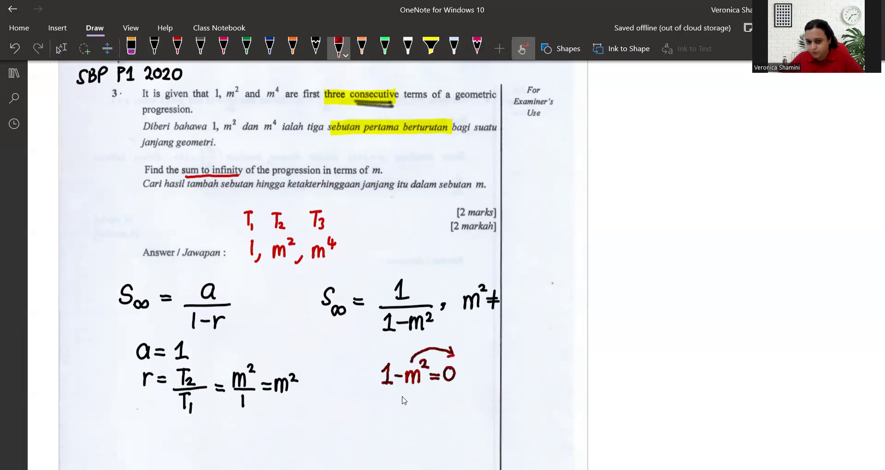
mouse_move(397, 402)
mouse_down()
mouse_move(410, 411)
mouse_move(427, 406)
mouse_up()
mouse_move(431, 397)
mouse_down()
mouse_move(450, 408)
mouse_move(458, 397)
mouse_up()
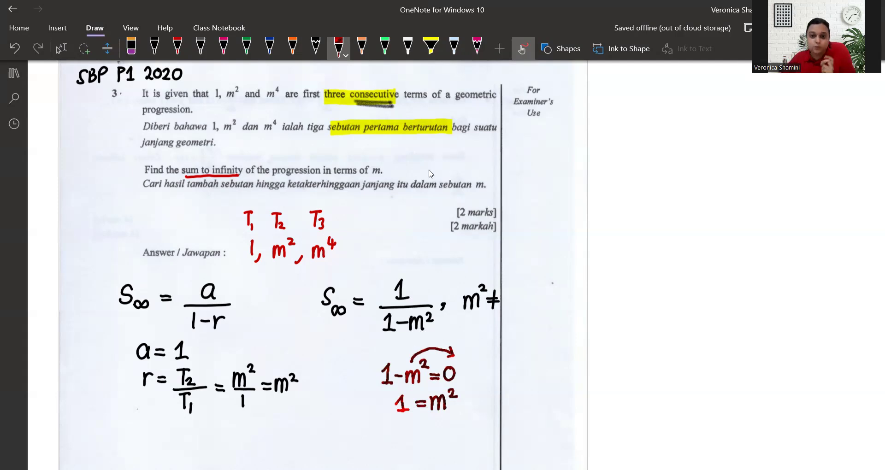
- Write the check 1−1=0 beside the red working
mouse_move(498, 358)
mouse_down()
mouse_move(503, 372)
mouse_move(522, 363)
mouse_move(540, 370)
mouse_up()
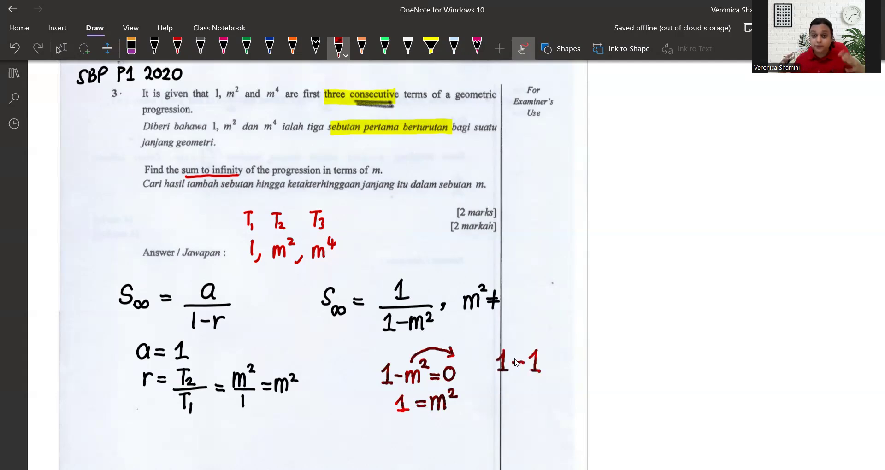
drag(545, 358, 558, 364)
mouse_move(570, 354)
mouse_down()
mouse_move(565, 364)
mouse_move(571, 354)
mouse_up()
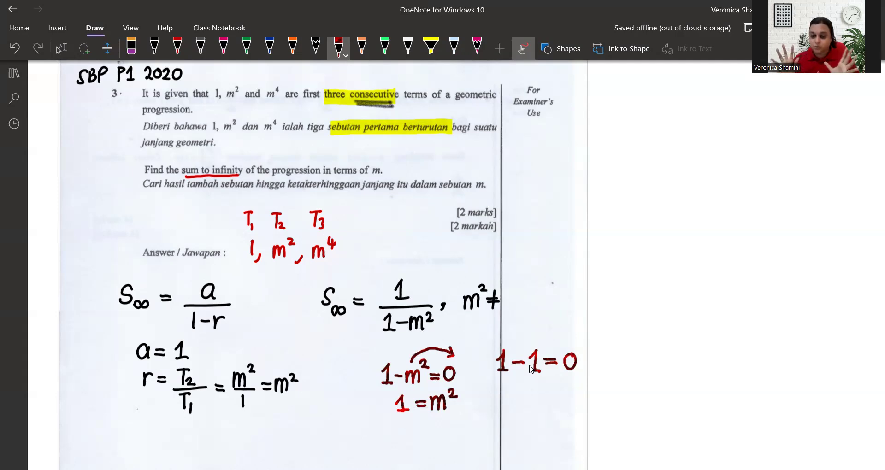
- Add the red note 'denominator cannot have the value of 0'
mouse_move(509, 391)
mouse_down()
mouse_move(571, 390)
mouse_move(598, 378)
mouse_move(603, 388)
mouse_move(723, 386)
mouse_up()
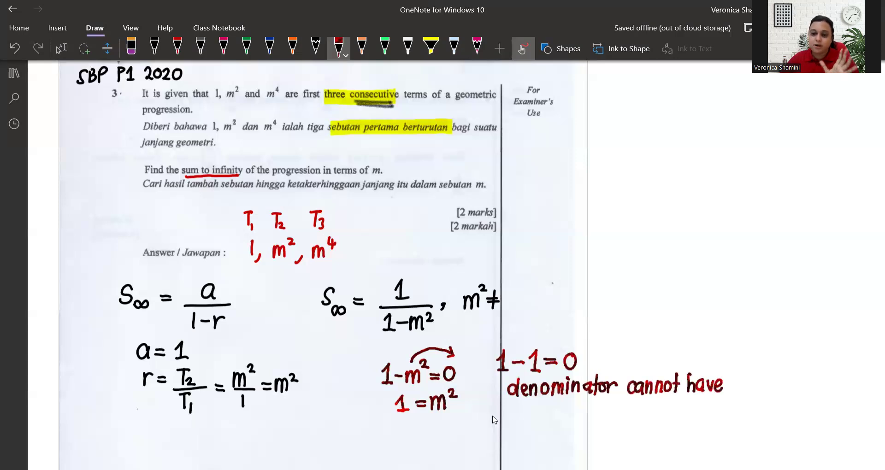
mouse_move(513, 405)
mouse_down()
mouse_move(511, 421)
mouse_move(602, 421)
mouse_move(609, 412)
mouse_up()
mouse_move(631, 407)
mouse_down()
mouse_move(623, 417)
mouse_move(630, 408)
mouse_up()
click(176, 46)
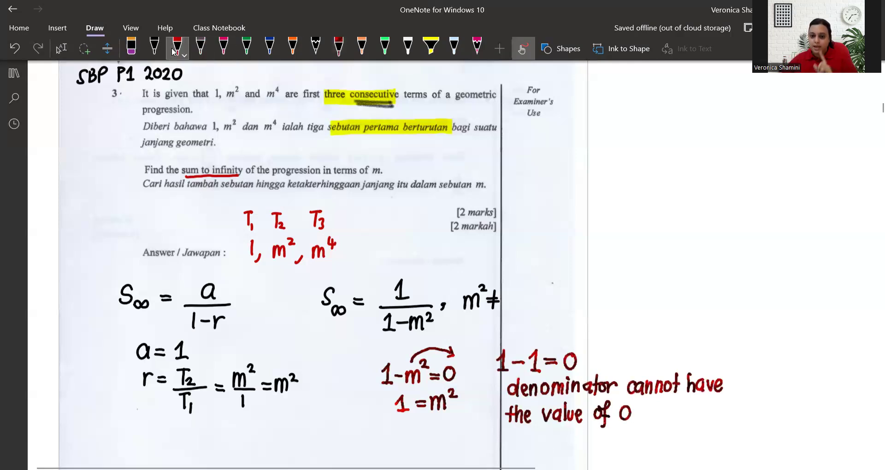
click(154, 46)
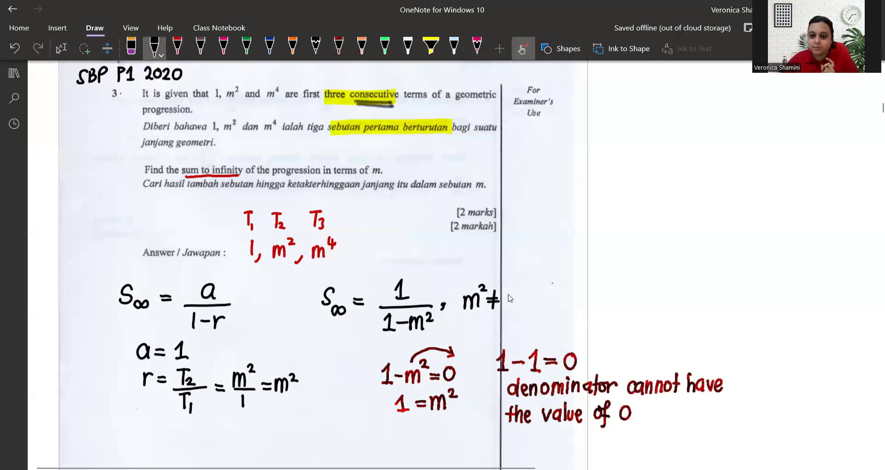
- Complete m² ≠ 1, double-underline it, and circle '[2 marks] [2 markah]' in orange
mouse_move(509, 294)
mouse_down()
mouse_move(515, 287)
mouse_move(515, 305)
mouse_up()
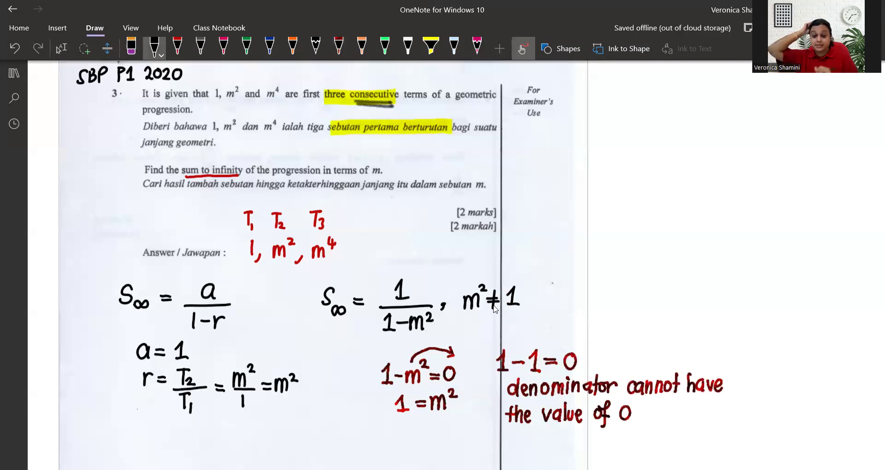
drag(467, 318, 532, 324)
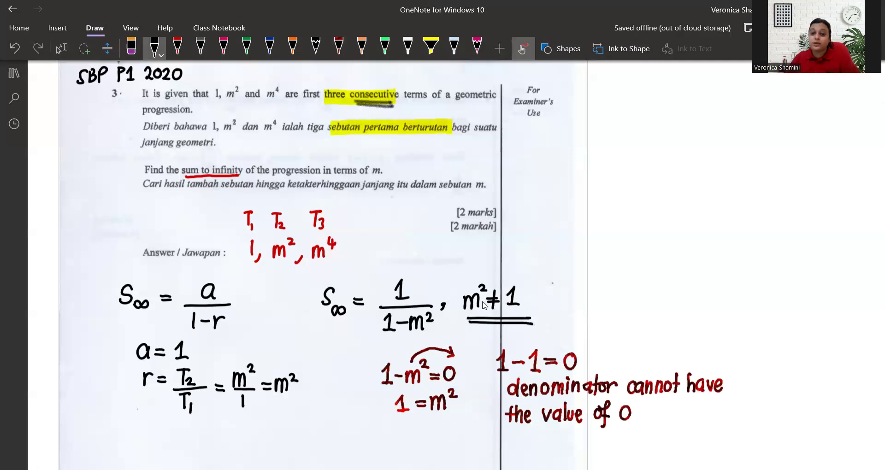
click(292, 46)
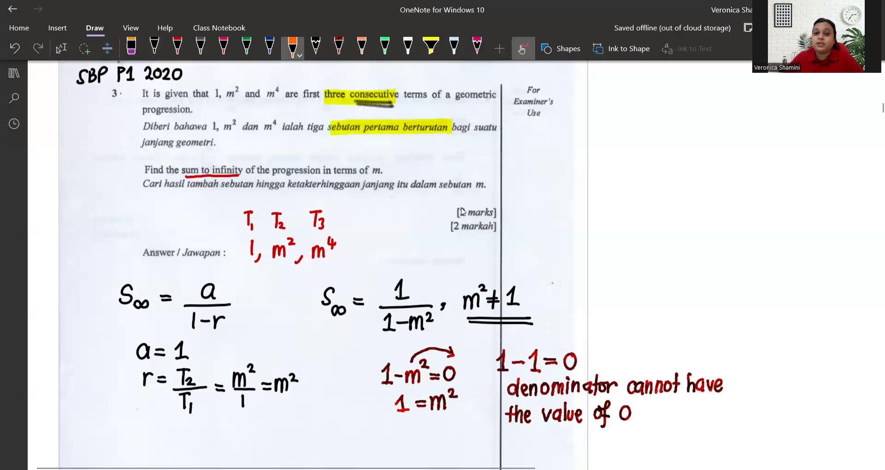
mouse_move(493, 199)
mouse_down()
mouse_move(436, 215)
mouse_move(489, 199)
mouse_up()
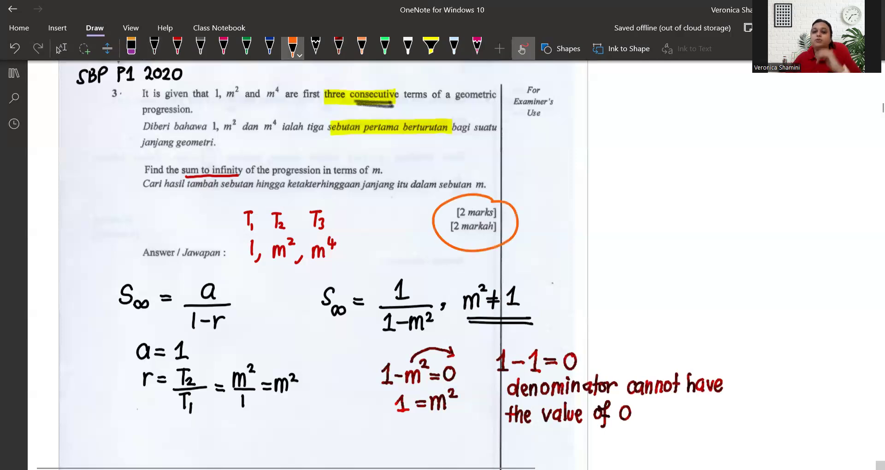